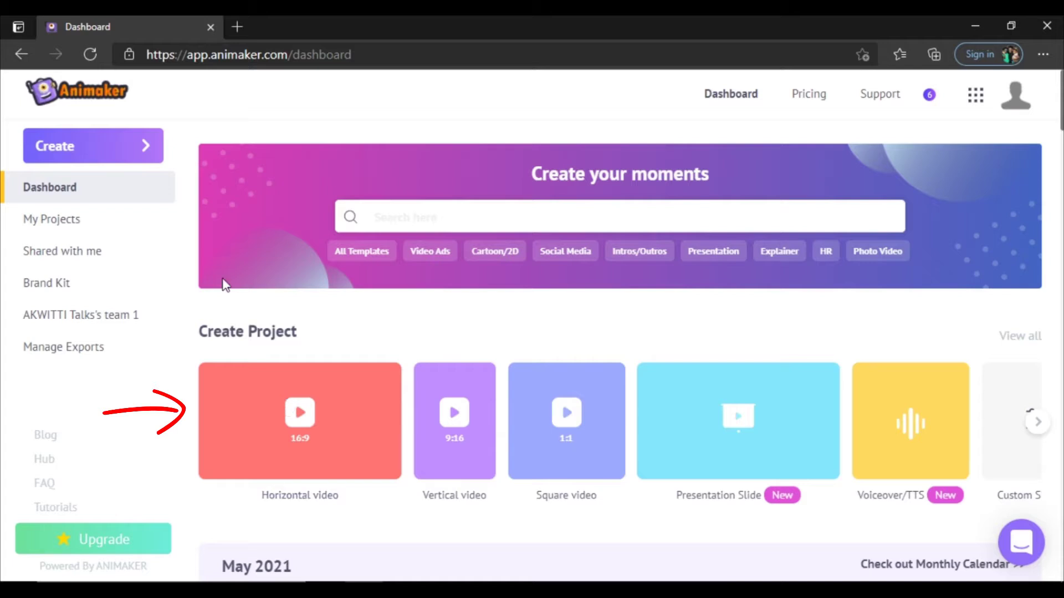
Open the dashboard's Create menu listing video, GIF, character, voice and presentation options
{"action": "left_click", "coordinate": [116, 150]}
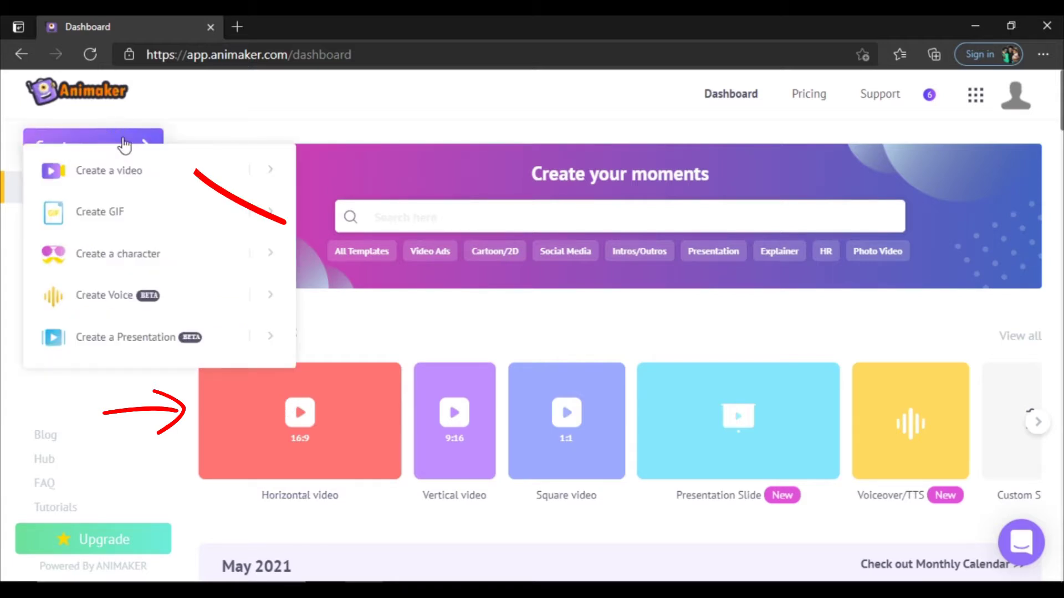
Start a blank 16:9 horizontal video, opening Untitled Video in the editor
{"action": "left_click", "coordinate": [350, 390]}
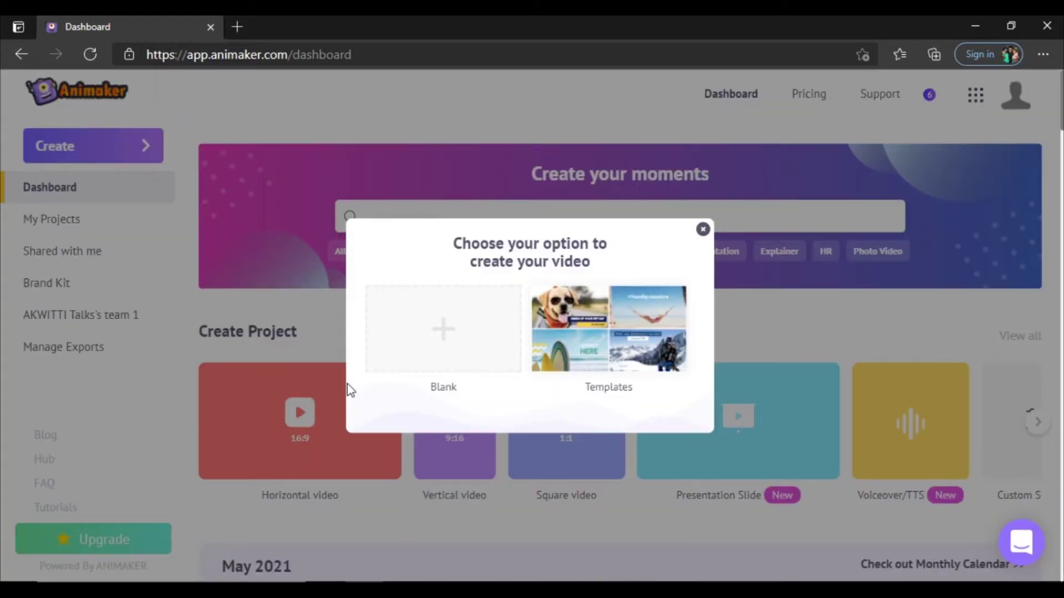
{"action": "left_click", "coordinate": [444, 354]}
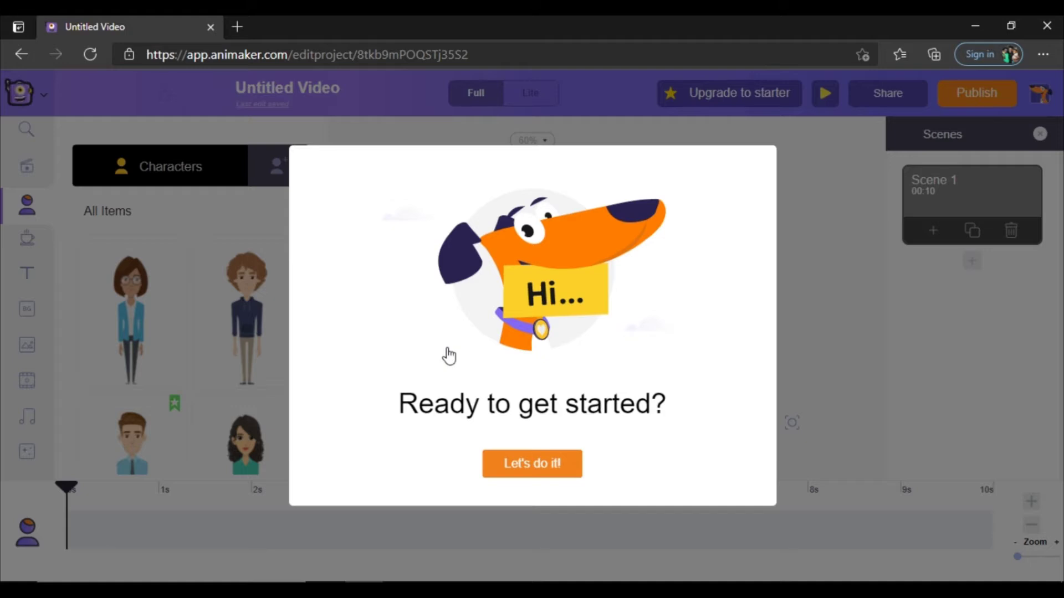
Dismiss the welcome greeting and advance the editor tour to its timeline step (4/10)
{"action": "left_click", "coordinate": [531, 464]}
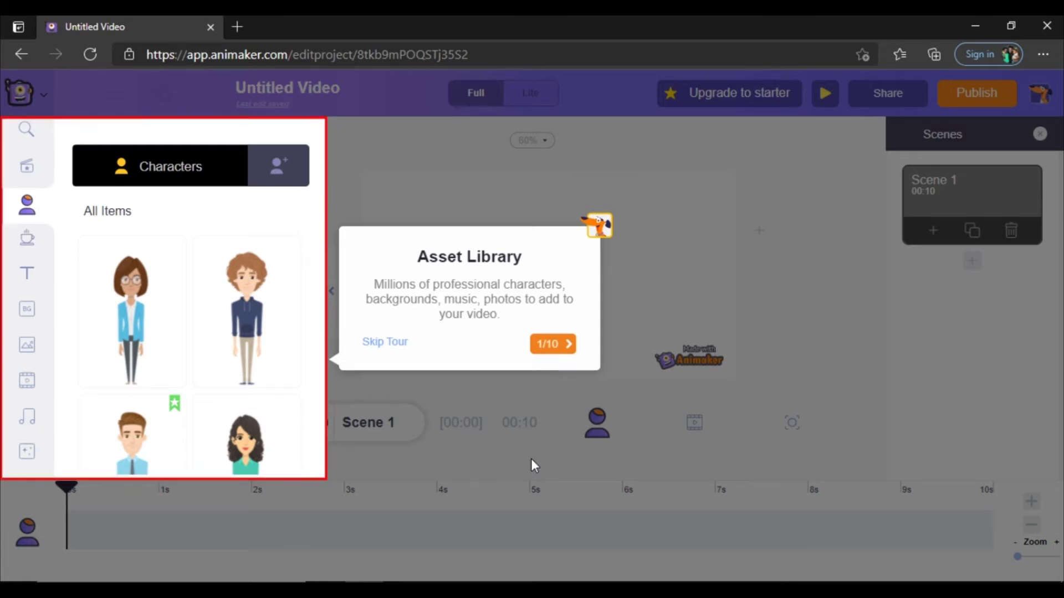
{"action": "left_click", "coordinate": [550, 345]}
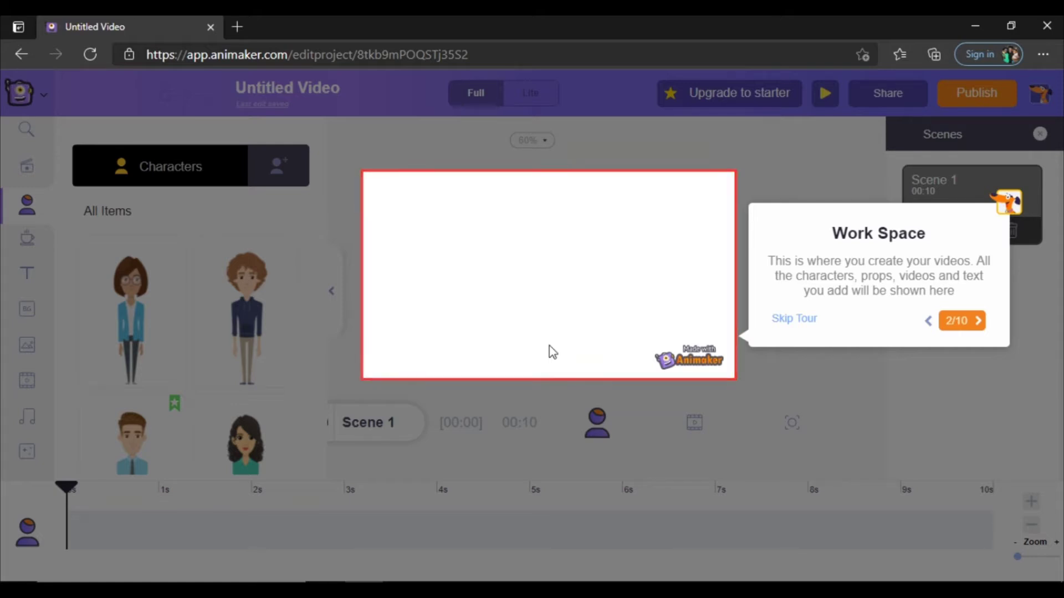
{"action": "left_click", "coordinate": [963, 322]}
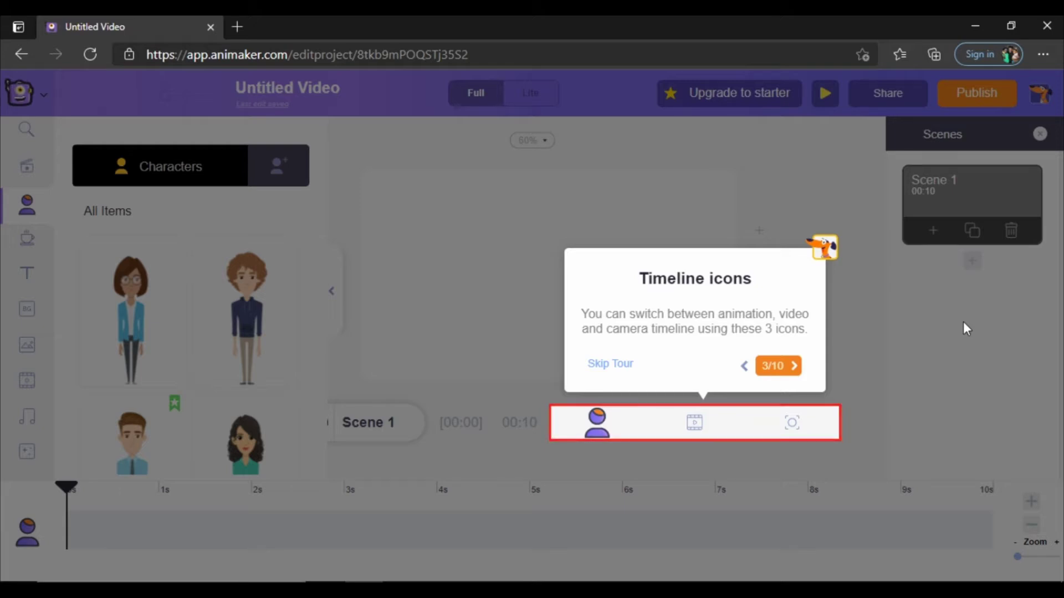
{"action": "left_click", "coordinate": [778, 365]}
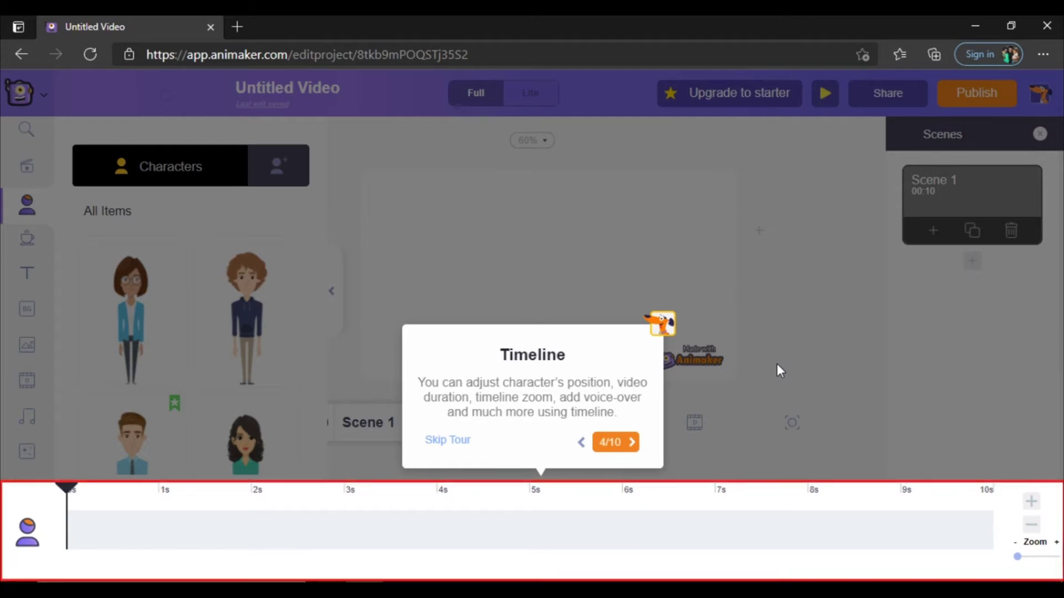
Advance the tour through preview, scene controls, modes, download and sharing, then dismiss the completion message
{"action": "left_click", "coordinate": [614, 442]}
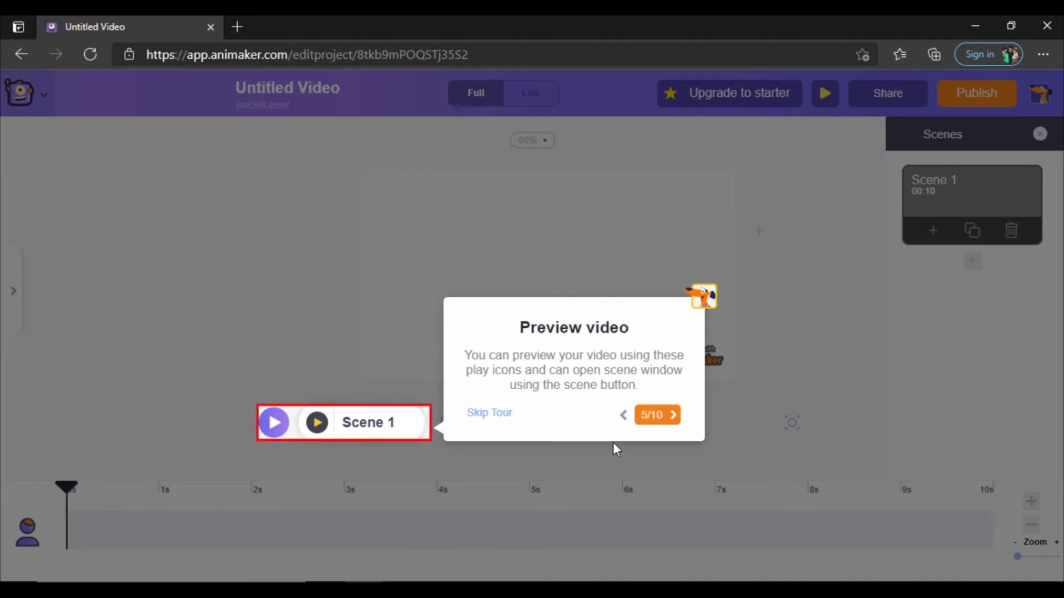
{"action": "left_click", "coordinate": [662, 420]}
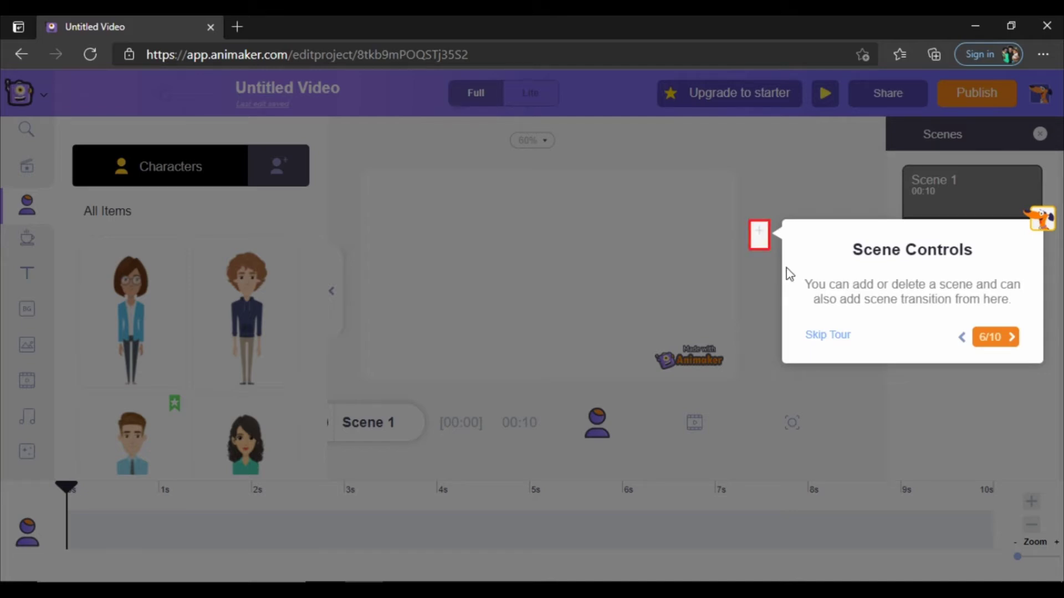
{"action": "left_click", "coordinate": [991, 339]}
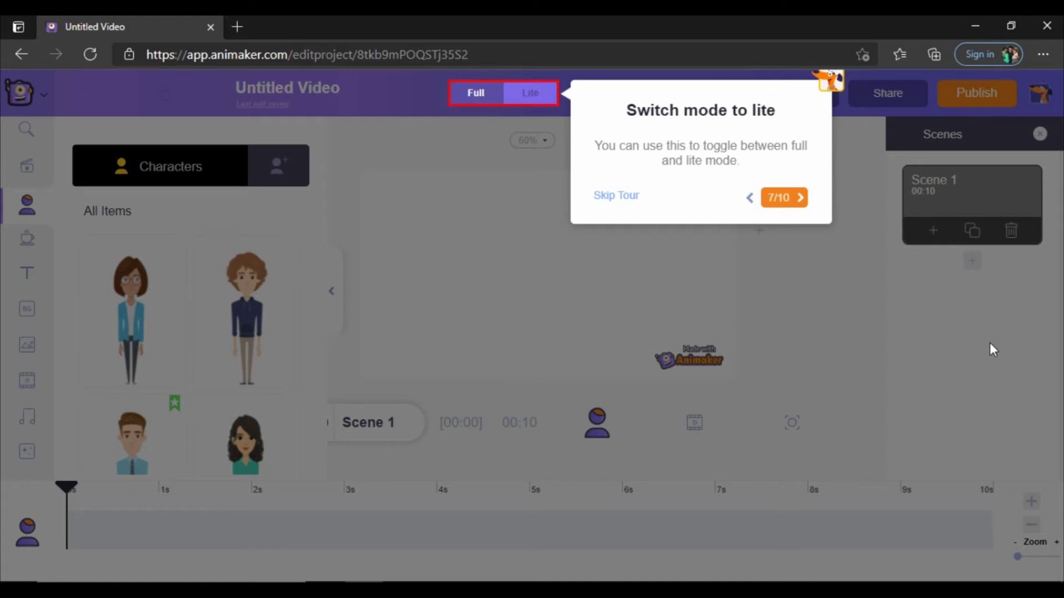
{"action": "left_click", "coordinate": [783, 197]}
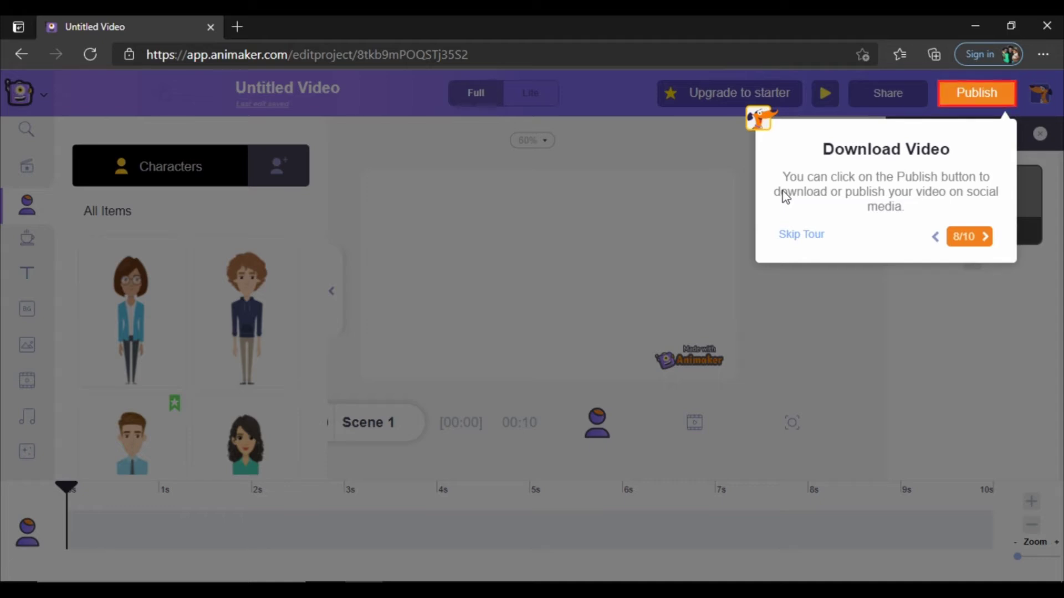
{"action": "left_click", "coordinate": [969, 237]}
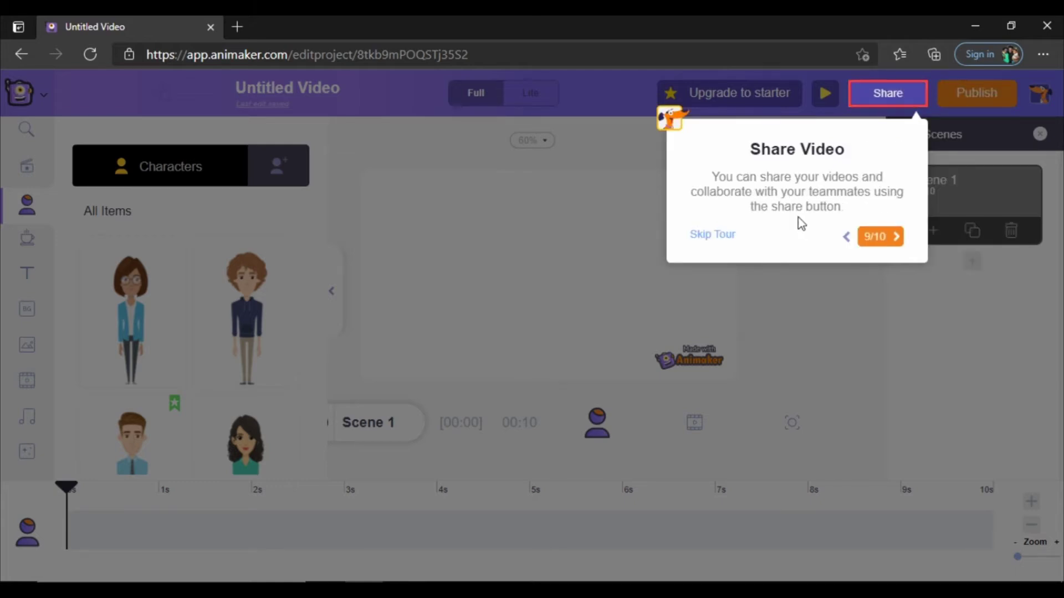
{"action": "left_click", "coordinate": [878, 239]}
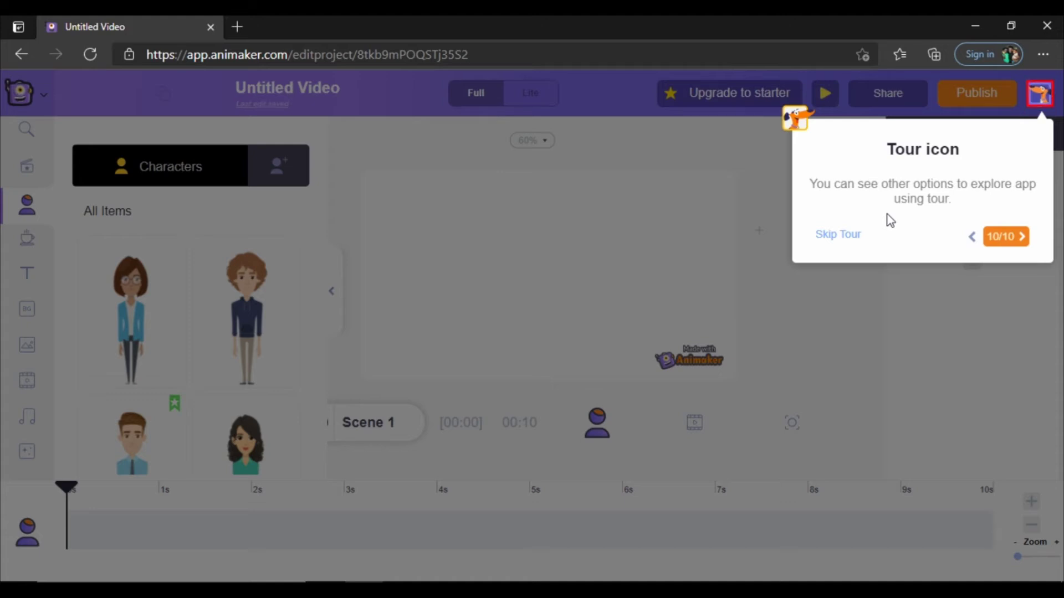
{"action": "left_click", "coordinate": [997, 237]}
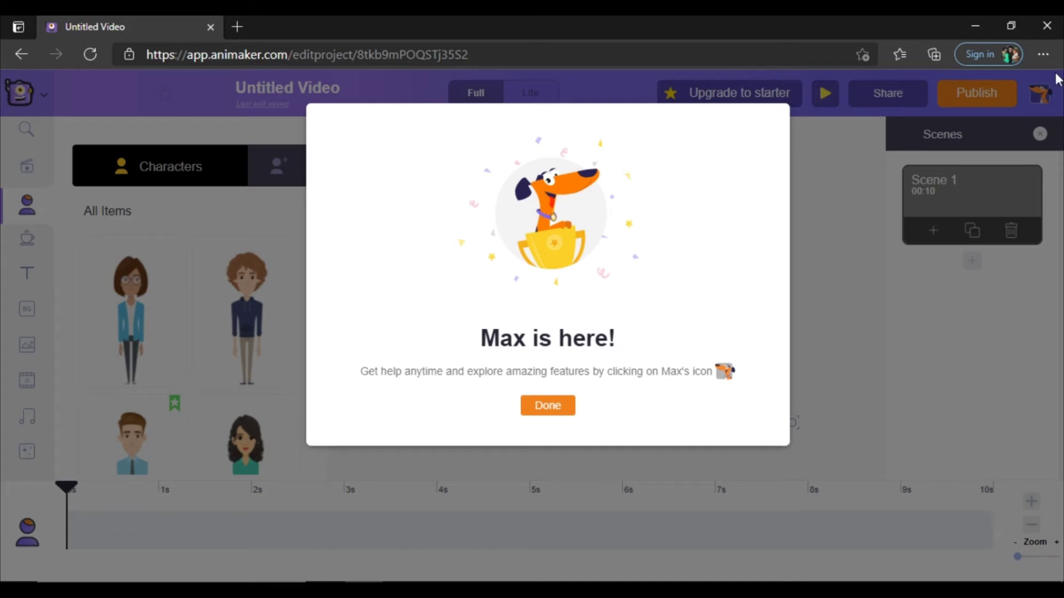
{"action": "left_click", "coordinate": [571, 405]}
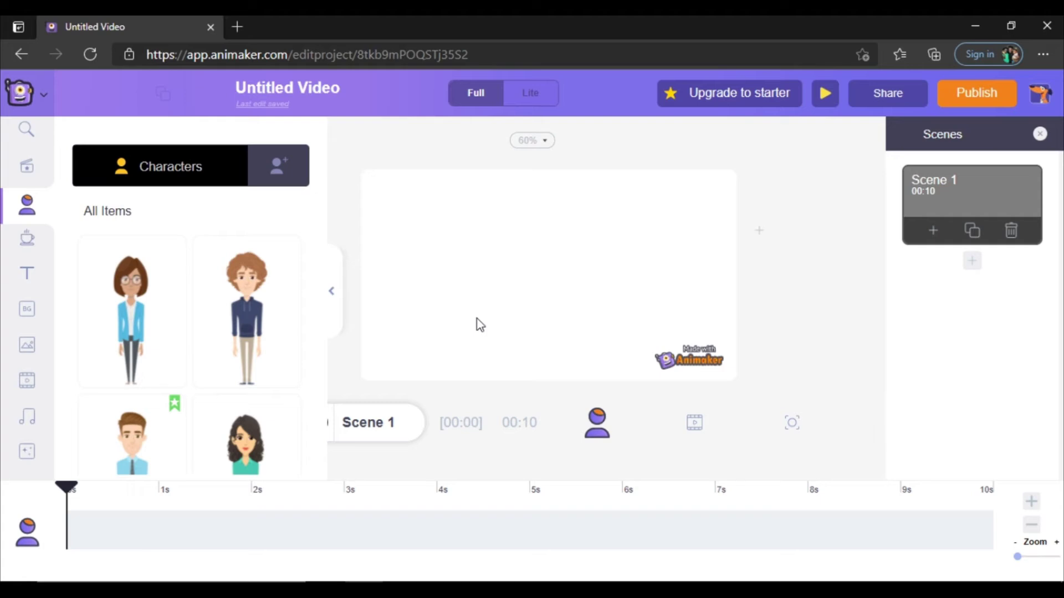
Scroll down the Characters library and back to the top
{"action": "left_click_drag", "start_coordinate": [318, 247], "coordinate": [318, 308]}
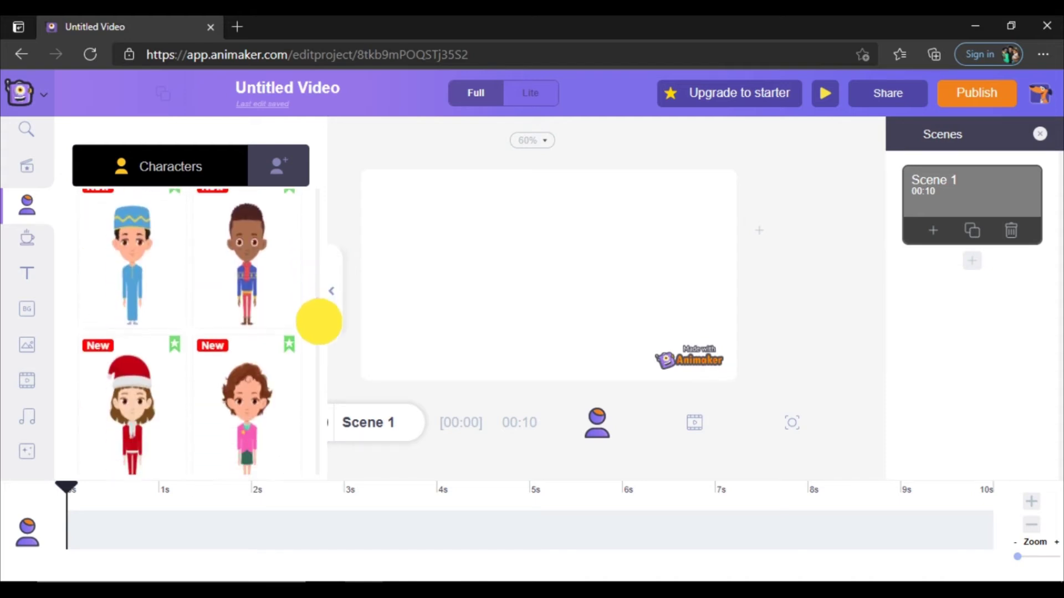
{"action": "left_click_drag", "start_coordinate": [319, 308], "coordinate": [313, 195]}
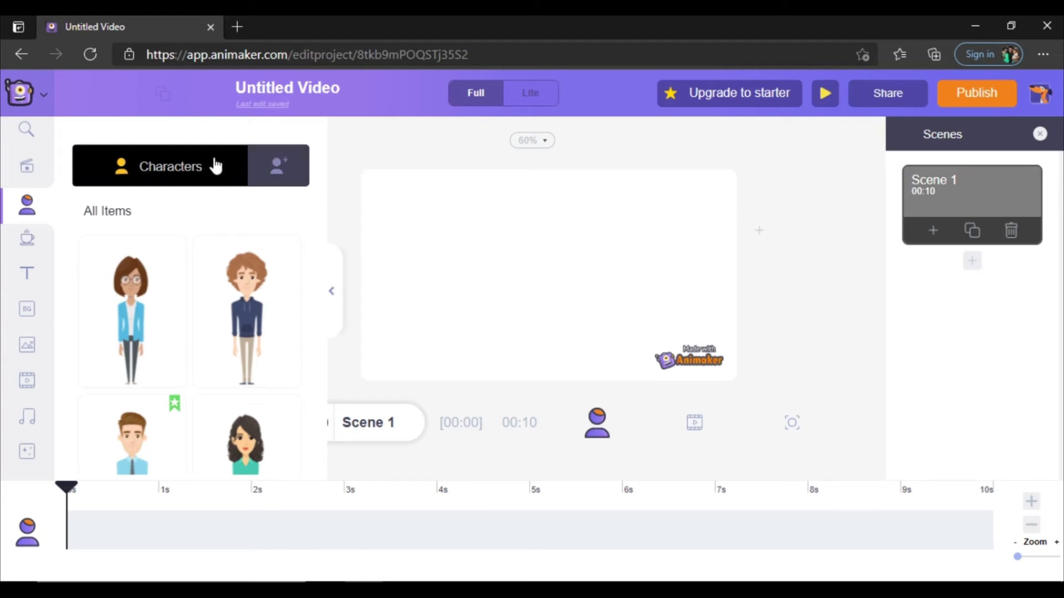
From My Characters, launch Create Your Own in the Character Builder and choose the male gender
{"action": "left_click", "coordinate": [281, 167]}
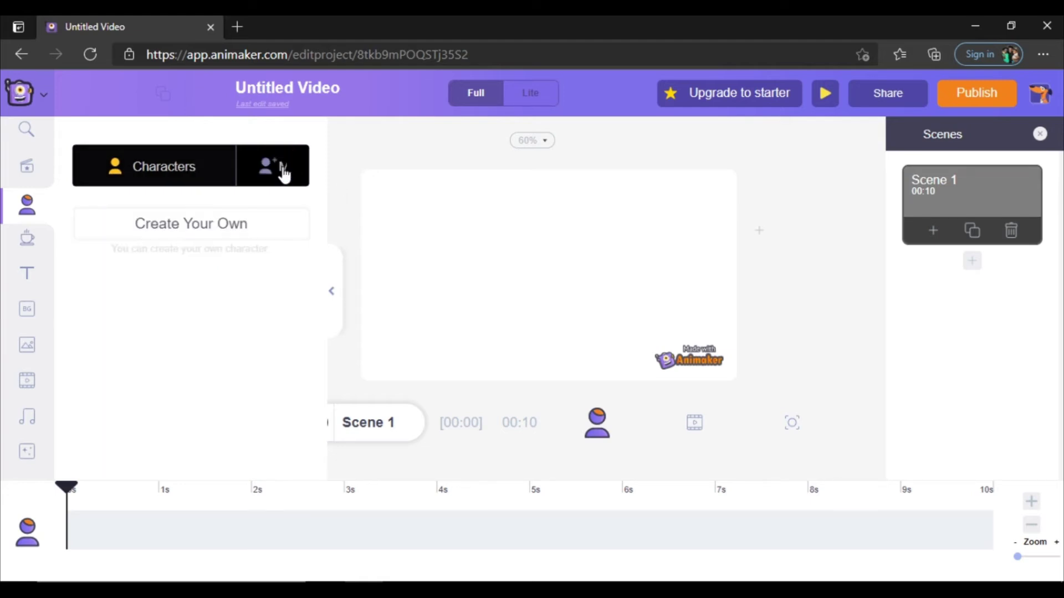
{"action": "left_click", "coordinate": [248, 230]}
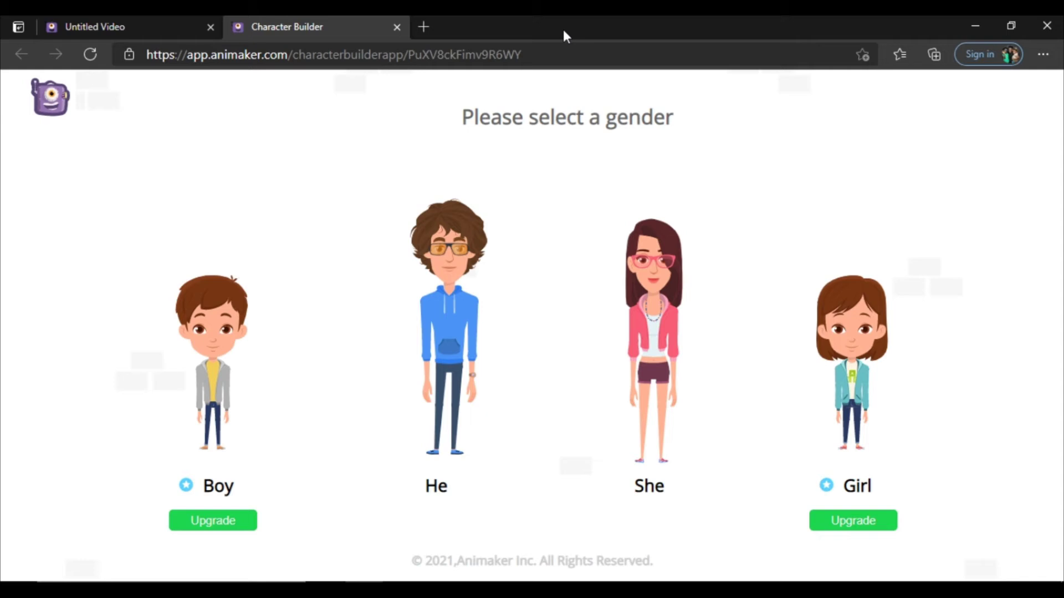
{"action": "left_click", "coordinate": [448, 303]}
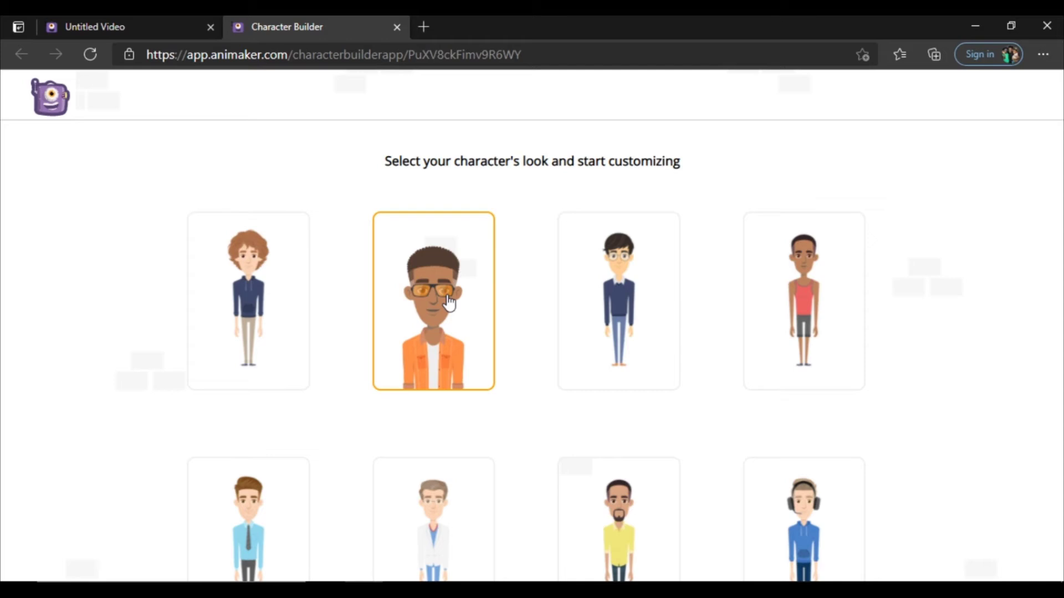
Pick the orange-jacket male look, browse hair, face, facial hair and eyes, and remove his glasses
{"action": "left_click", "coordinate": [449, 303]}
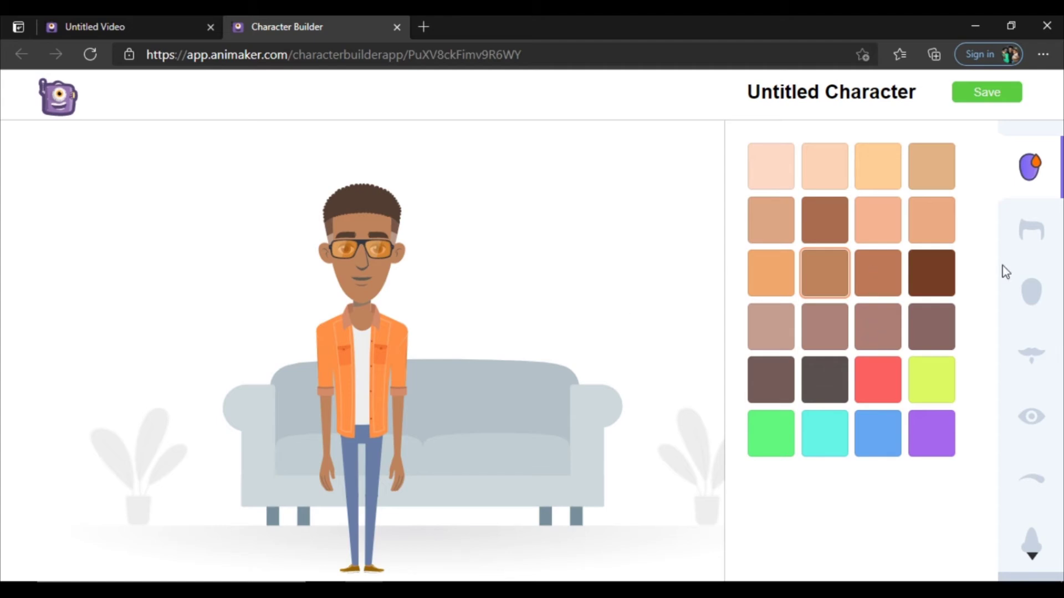
{"action": "left_click", "coordinate": [1047, 233]}
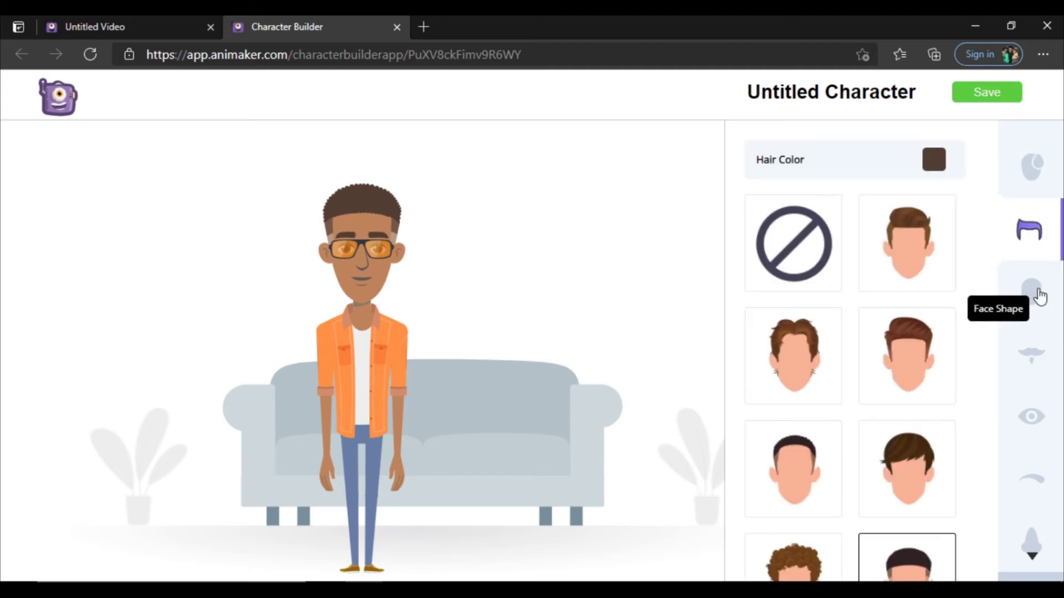
{"action": "left_click", "coordinate": [1039, 291]}
{"action": "left_click", "coordinate": [1032, 356]}
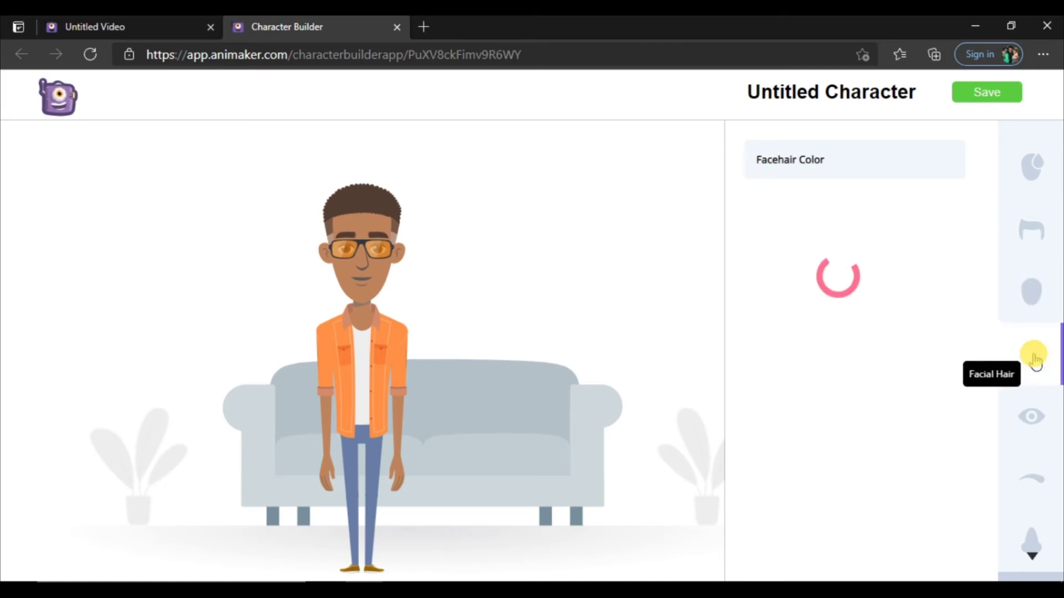
{"action": "left_click", "coordinate": [1031, 413]}
{"action": "left_click", "coordinate": [1033, 561]}
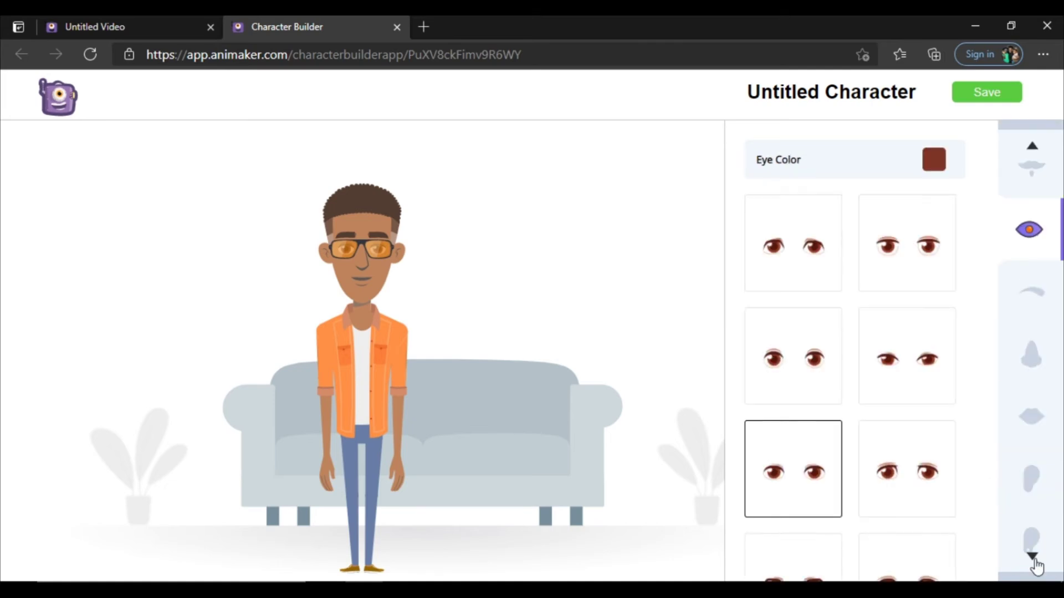
{"action": "left_click", "coordinate": [1034, 557]}
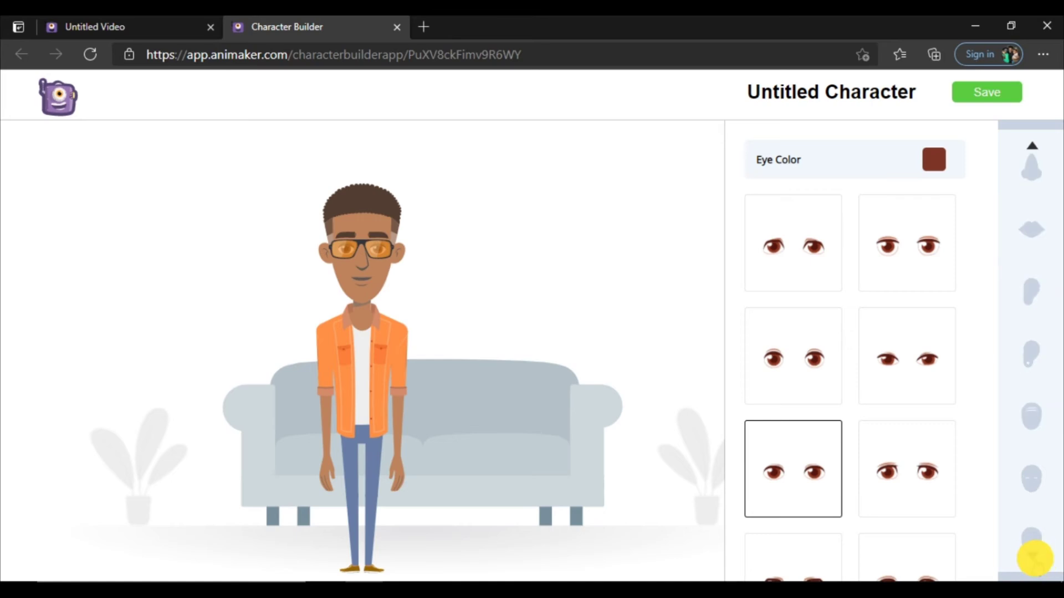
{"action": "left_click", "coordinate": [1057, 133]}
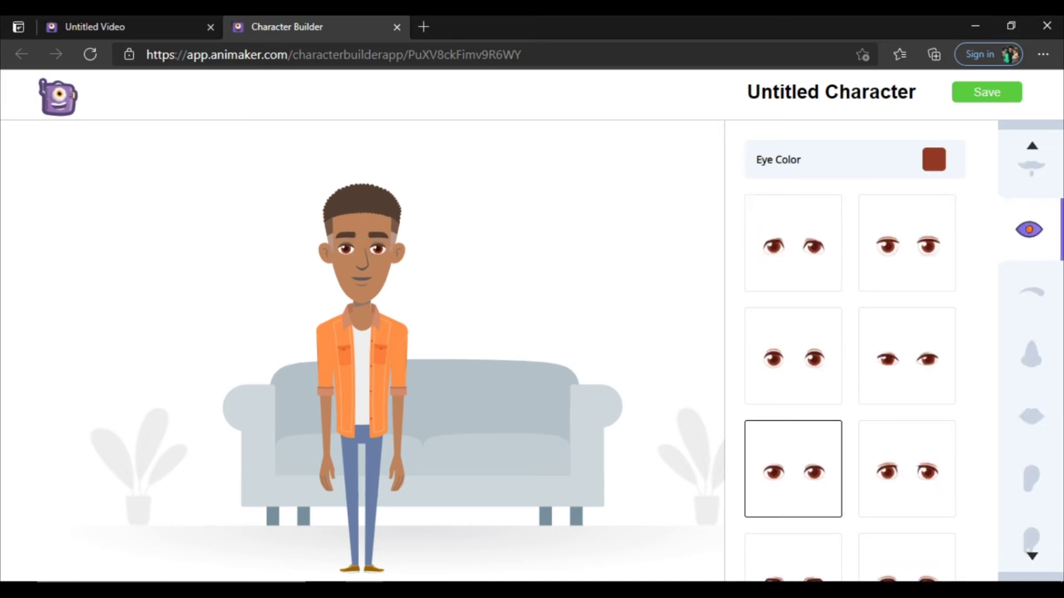
Name the character 'AKWITTI Talks' Chara', save it, and return to the Untitled Video tab
{"action": "left_click", "coordinate": [839, 92]}
{"action": "double_click", "coordinate": [841, 92]}
{"action": "triple_click", "coordinate": [841, 92]}
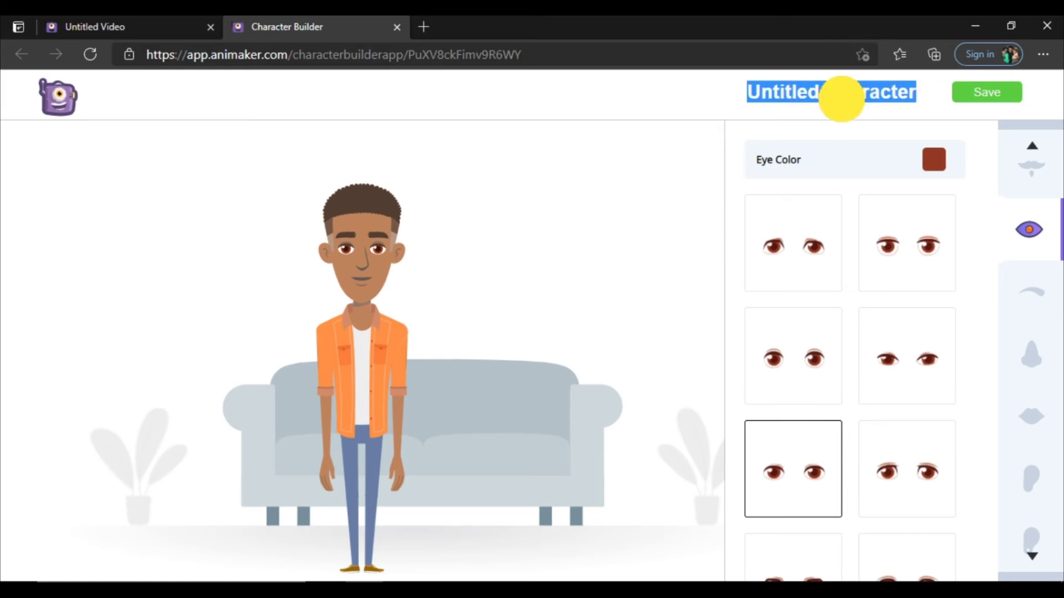
{"action": "type", "text": "AKI"}
{"action": "key", "text": "BackSpace"}
{"action": "type", "text": "WITTI "}
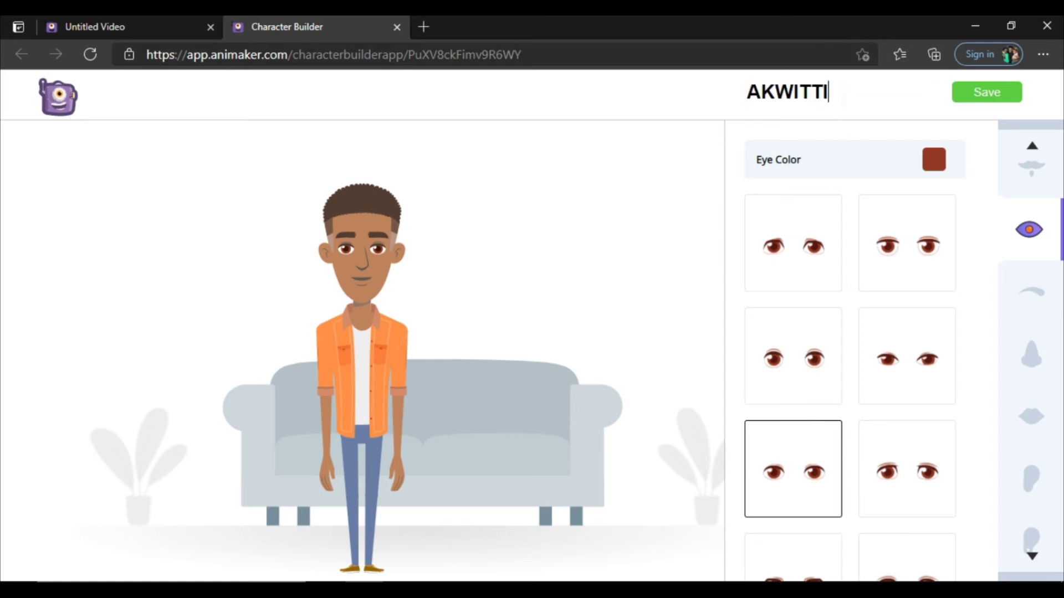
{"action": "type", "text": "T"}
{"action": "type", "text": "alks' C"}
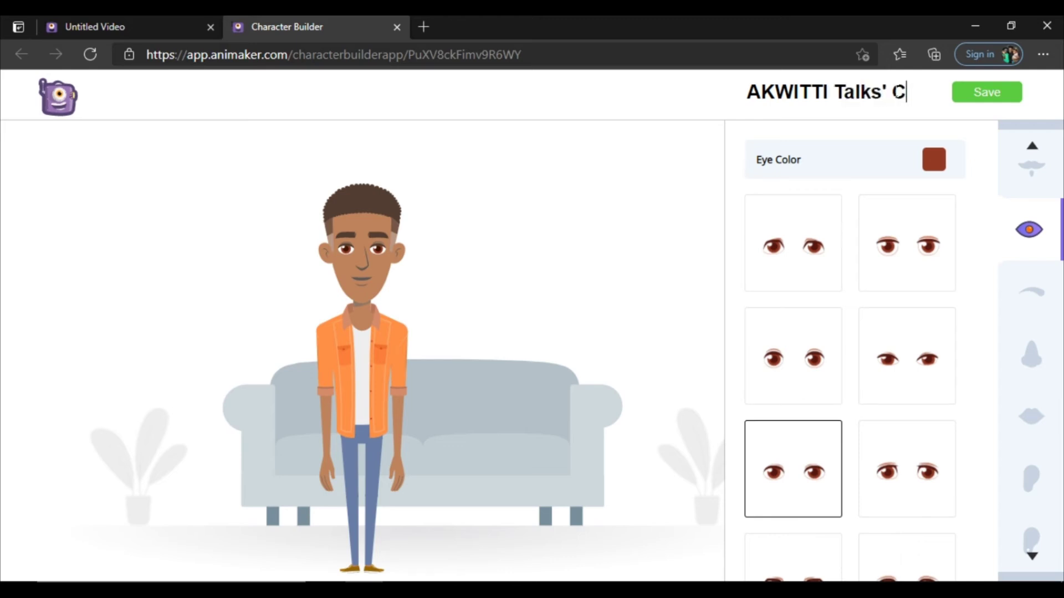
{"action": "type", "text": "hara"}
{"action": "left_click", "coordinate": [980, 96]}
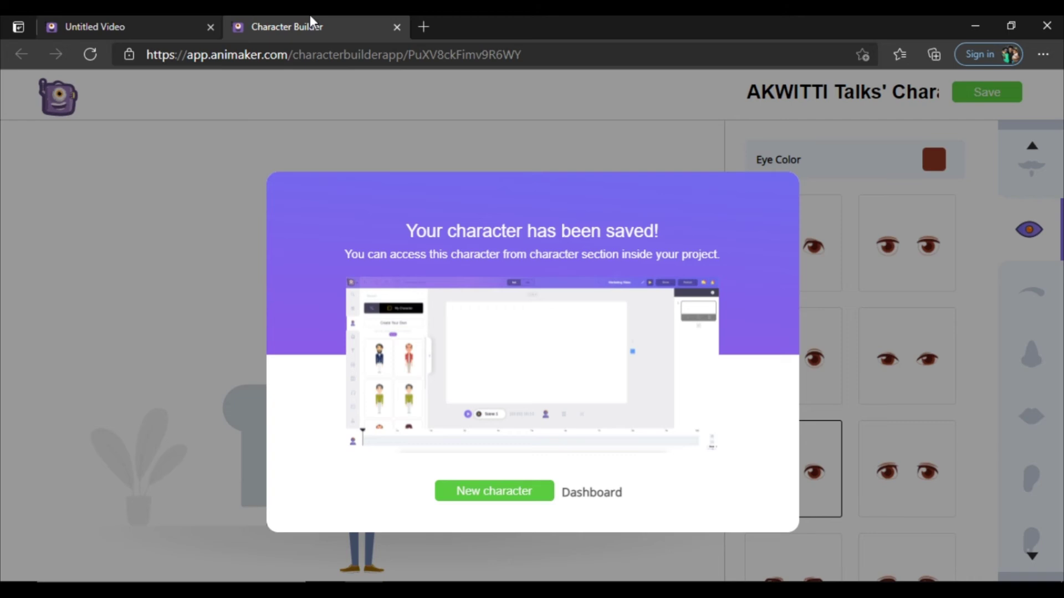
{"action": "left_click", "coordinate": [128, 22]}
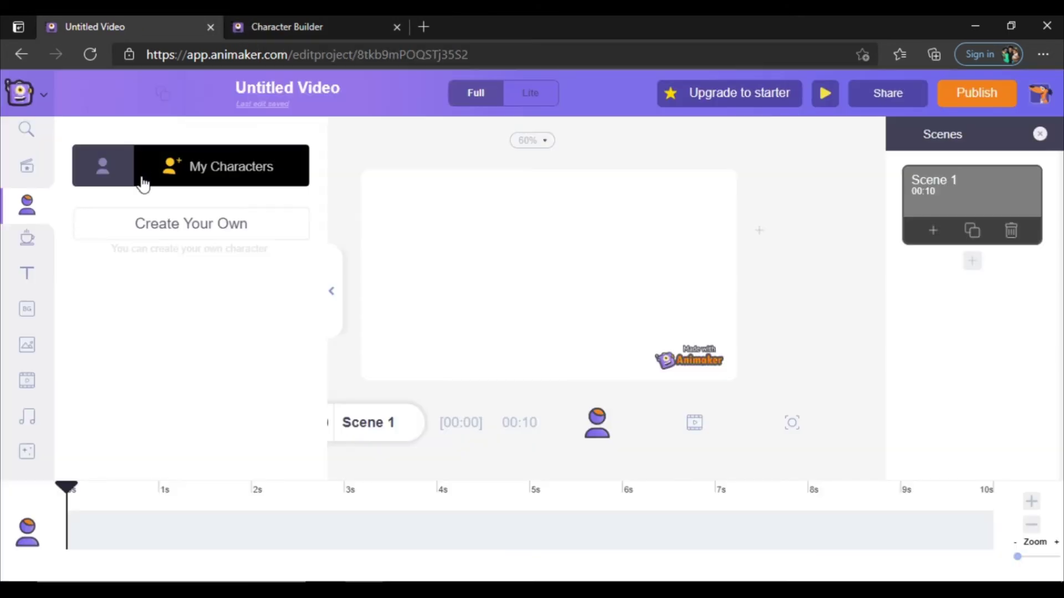
Drag the saved orange-shirt character from My Characters into Scene 1, enlarge it and shift it left
{"action": "left_click", "coordinate": [108, 171]}
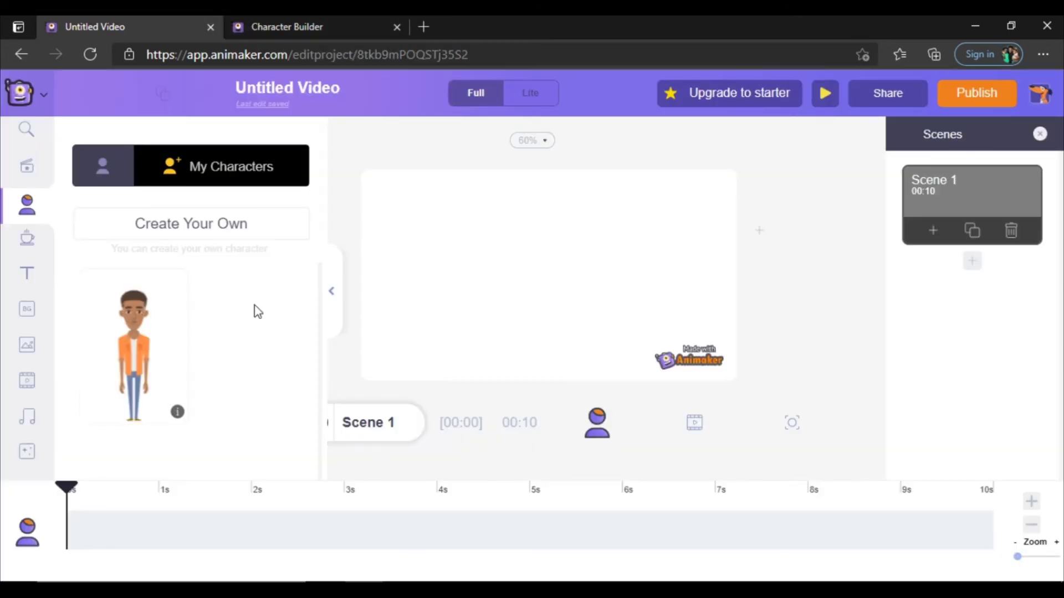
{"action": "left_click", "coordinate": [103, 174]}
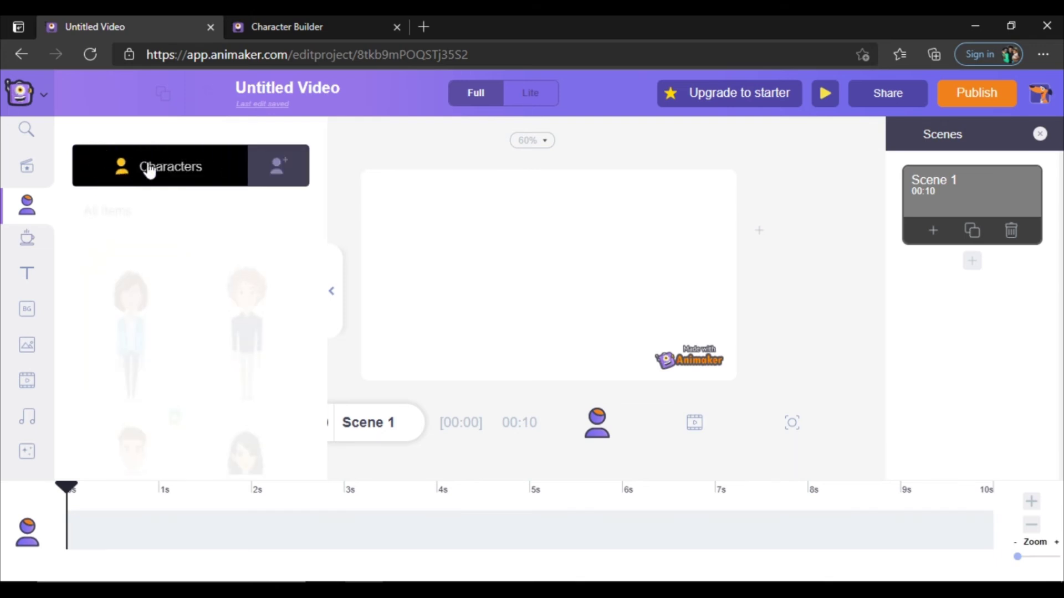
{"action": "left_click", "coordinate": [281, 161]}
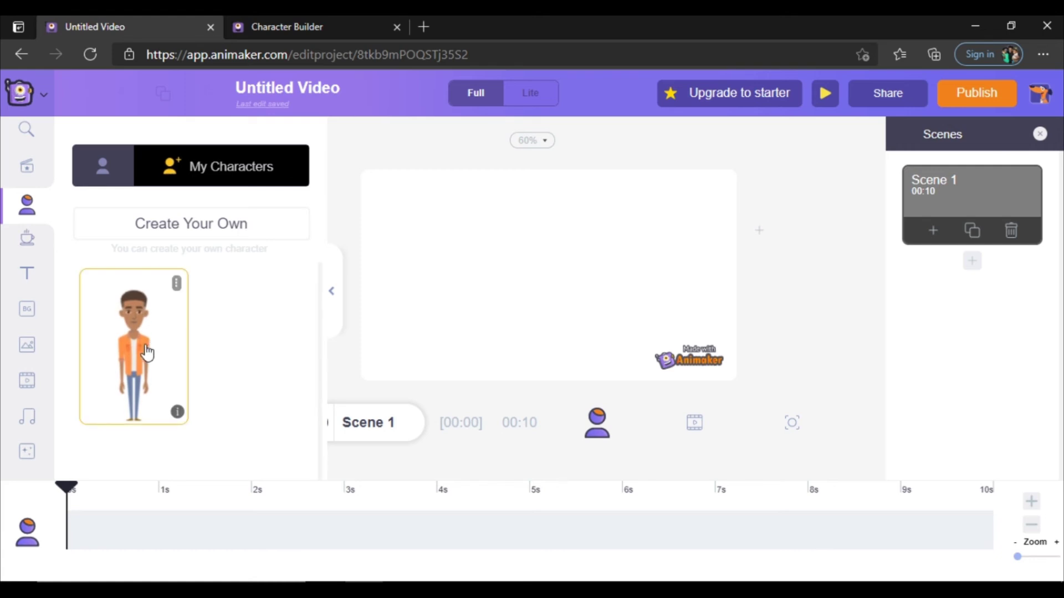
{"action": "left_click_drag", "start_coordinate": [146, 352], "coordinate": [446, 271]}
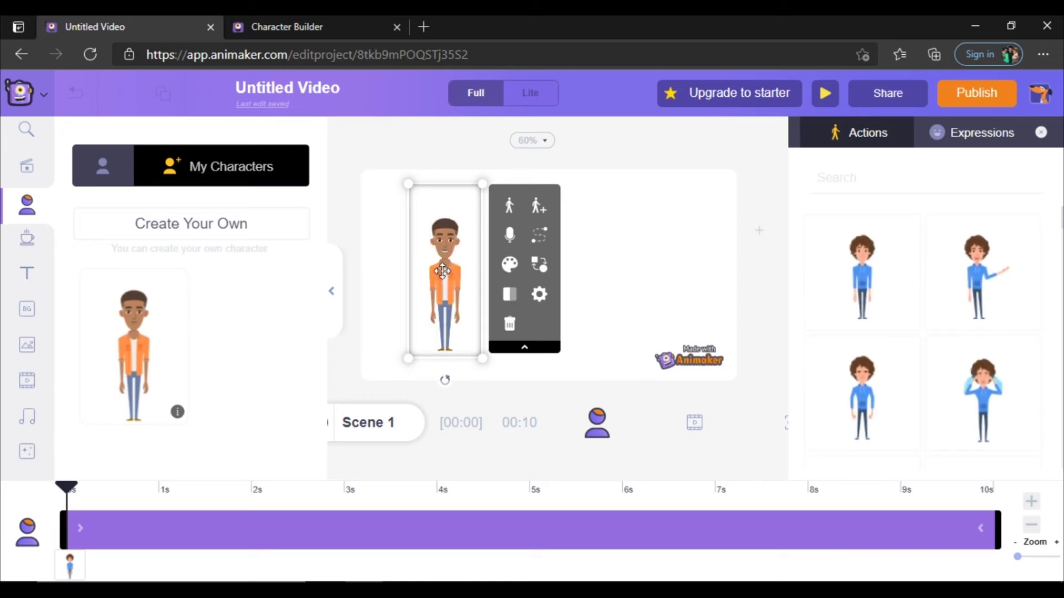
{"action": "left_click_drag", "start_coordinate": [408, 184], "coordinate": [385, 171]}
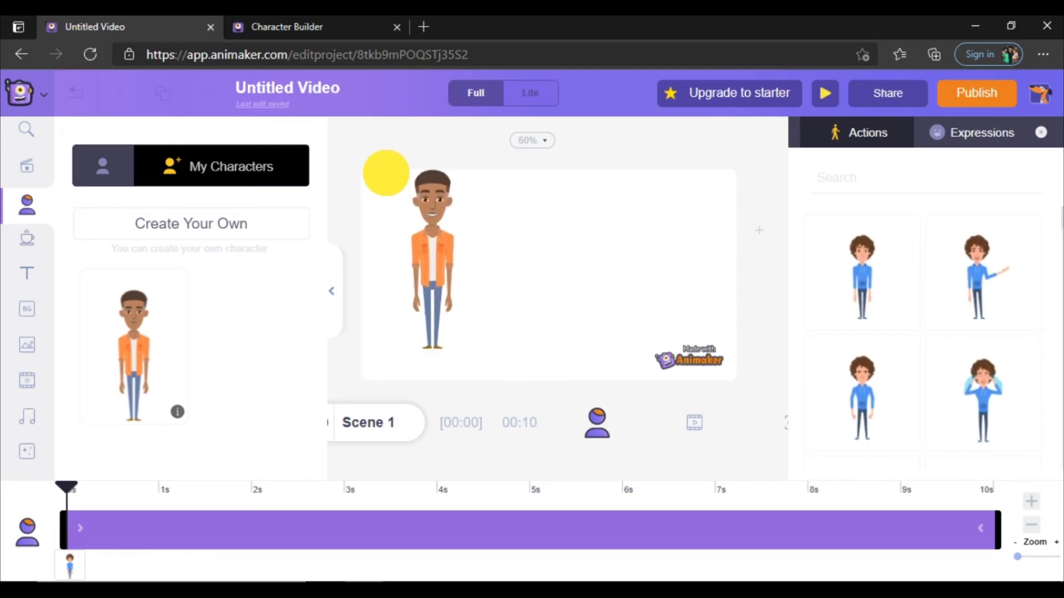
{"action": "left_click_drag", "start_coordinate": [452, 251], "coordinate": [419, 272]}
Give the character the second gesturing action from the Actions panel, then deselect it
{"action": "left_click", "coordinate": [570, 308]}
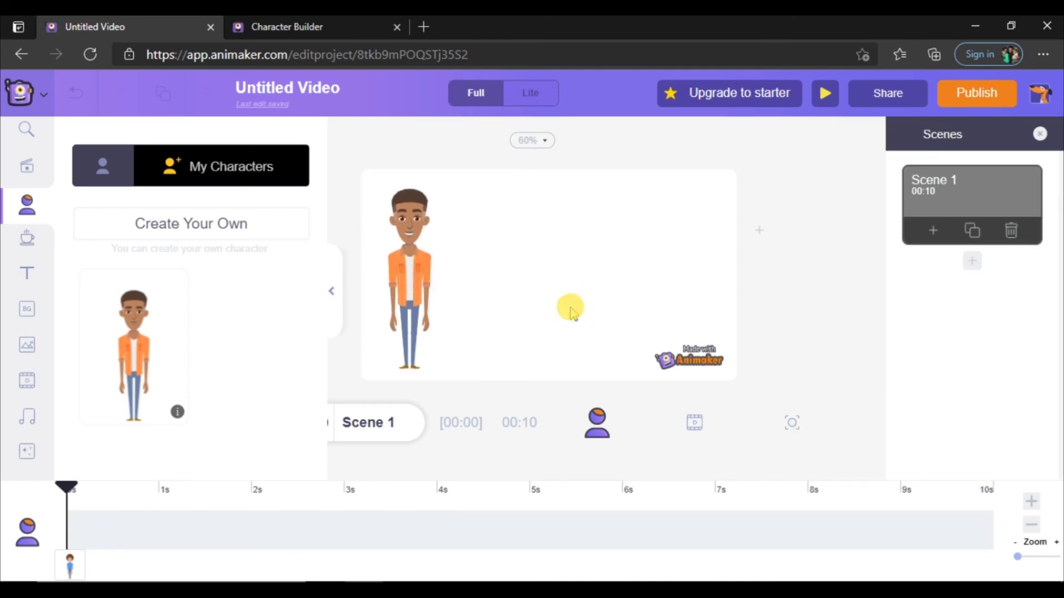
{"action": "left_click", "coordinate": [414, 244]}
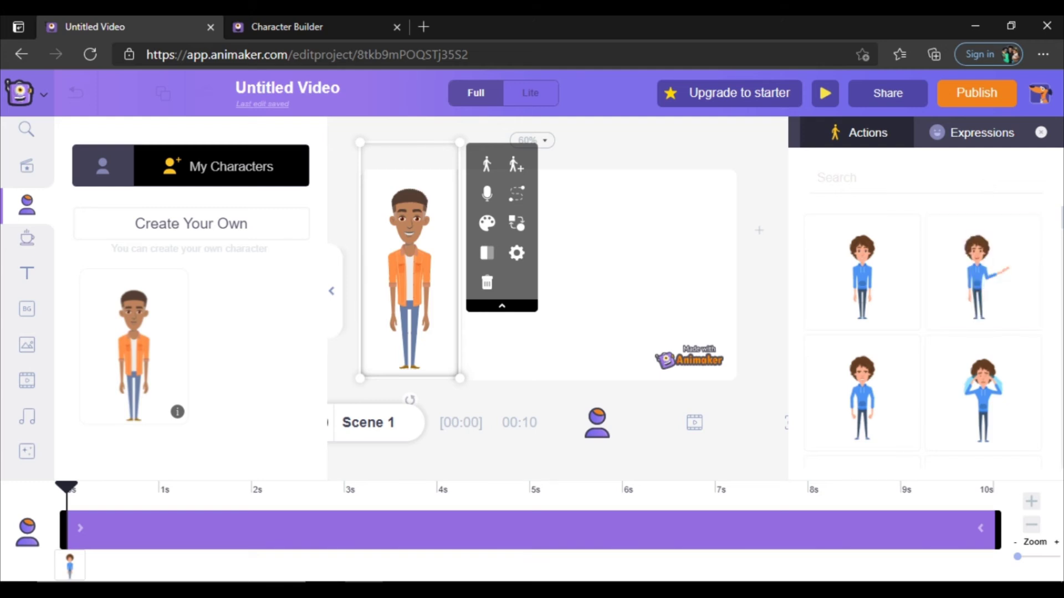
{"action": "left_click_drag", "start_coordinate": [1045, 224], "coordinate": [1045, 228]}
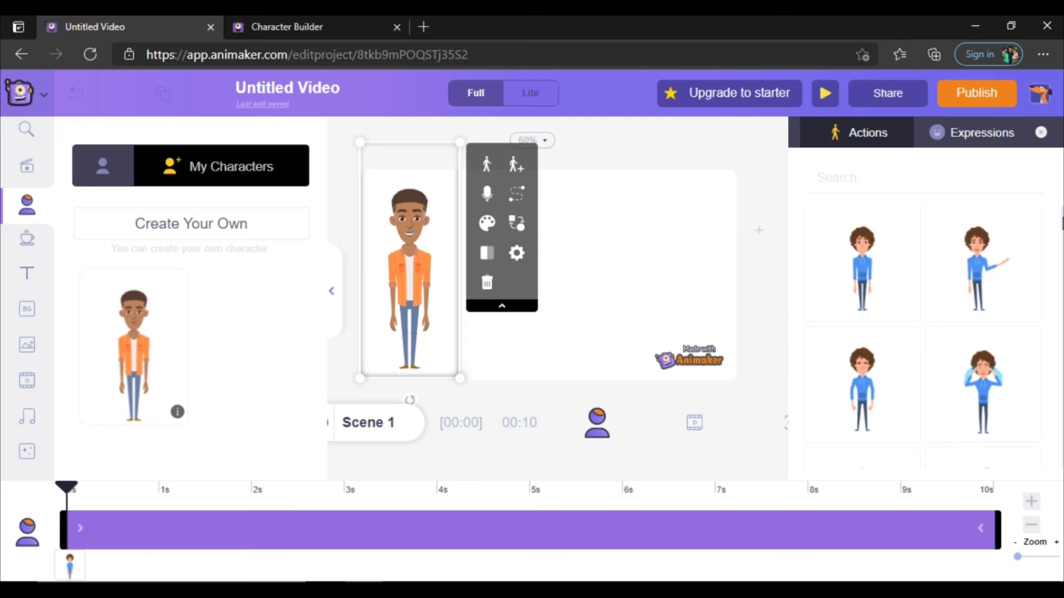
{"action": "left_click", "coordinate": [1000, 260]}
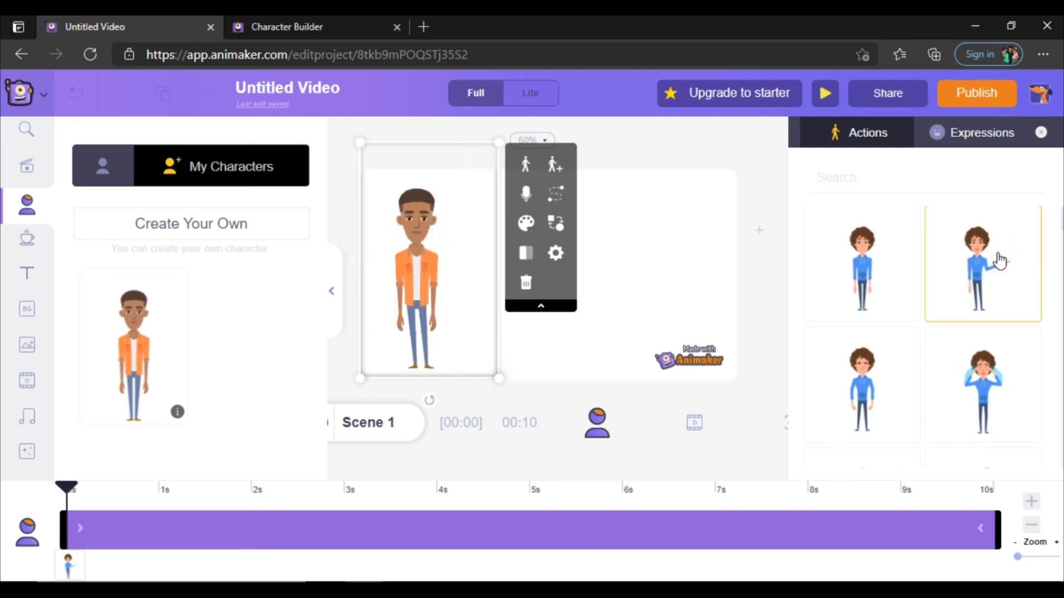
{"action": "left_click", "coordinate": [684, 230]}
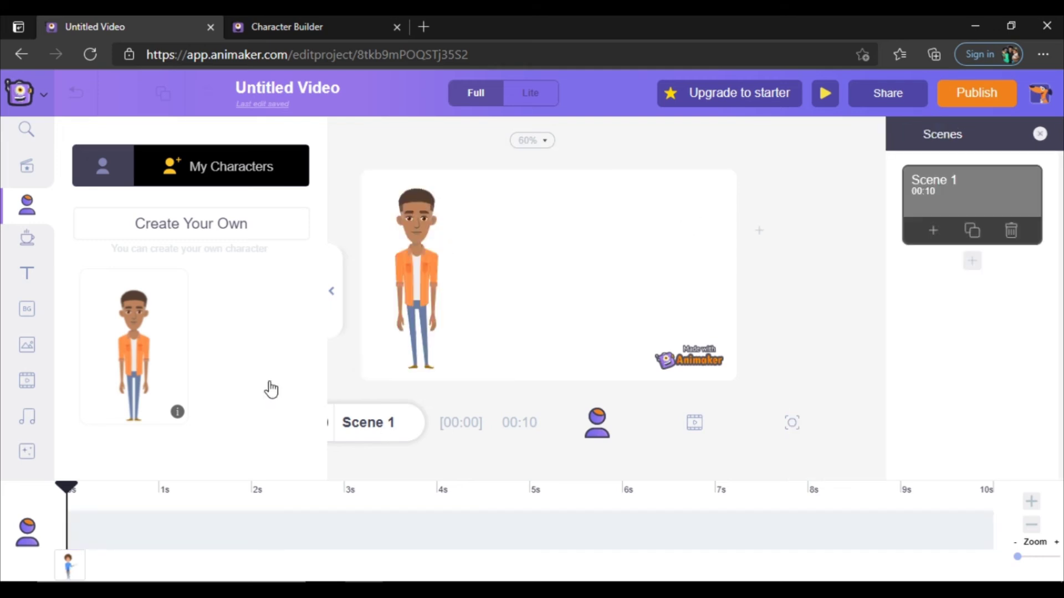
Add The Home Coming text template to the scene from Text
{"action": "left_click", "coordinate": [25, 273]}
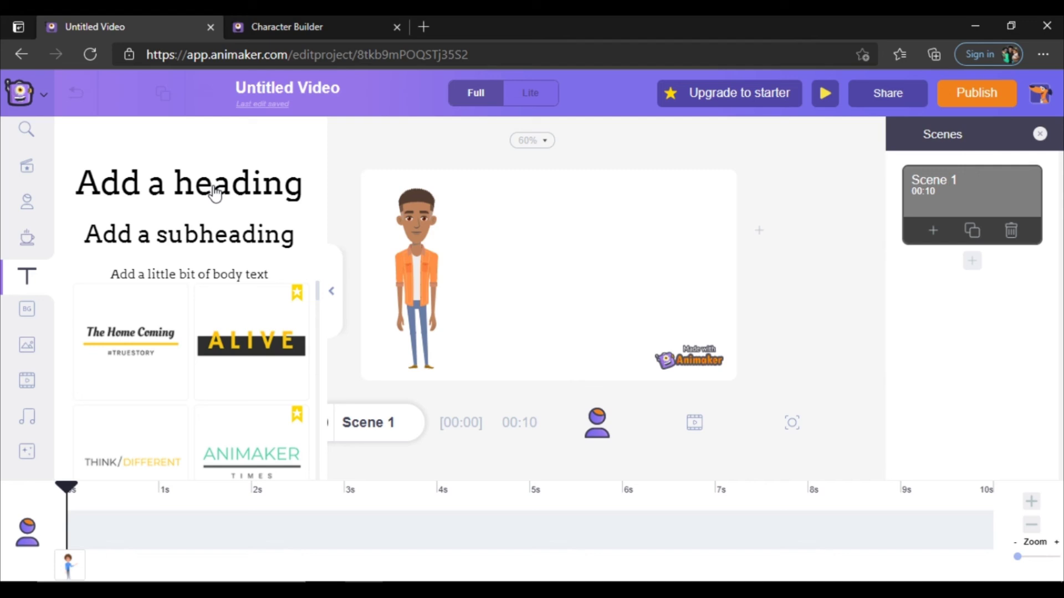
{"action": "left_click", "coordinate": [316, 302]}
{"action": "scroll", "coordinate": [146, 359], "scroll_direction": "up", "scroll_amount": 2}
{"action": "left_click", "coordinate": [145, 359]}
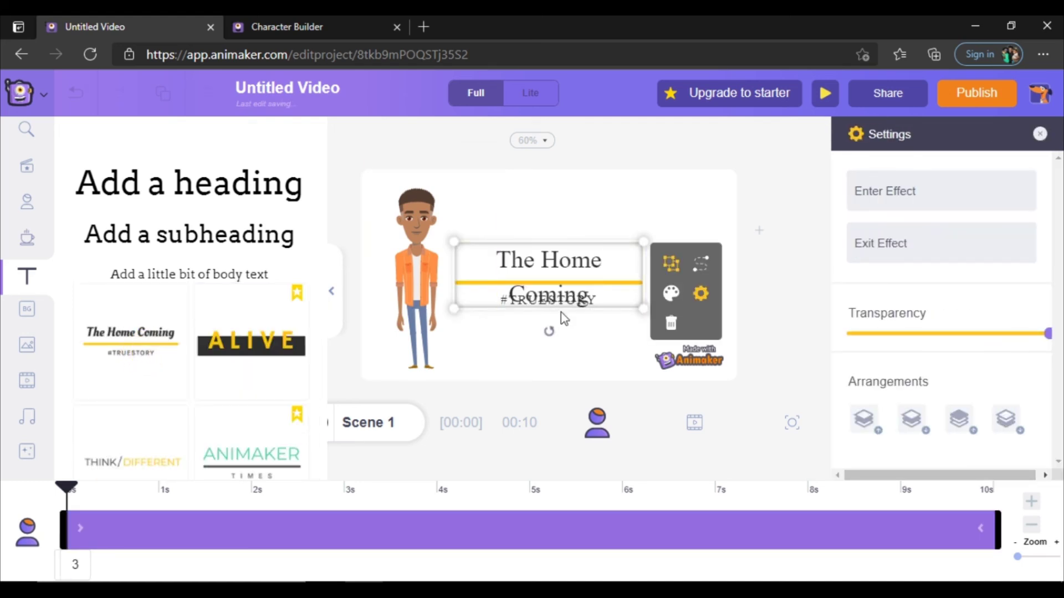
{"action": "left_click", "coordinate": [610, 304]}
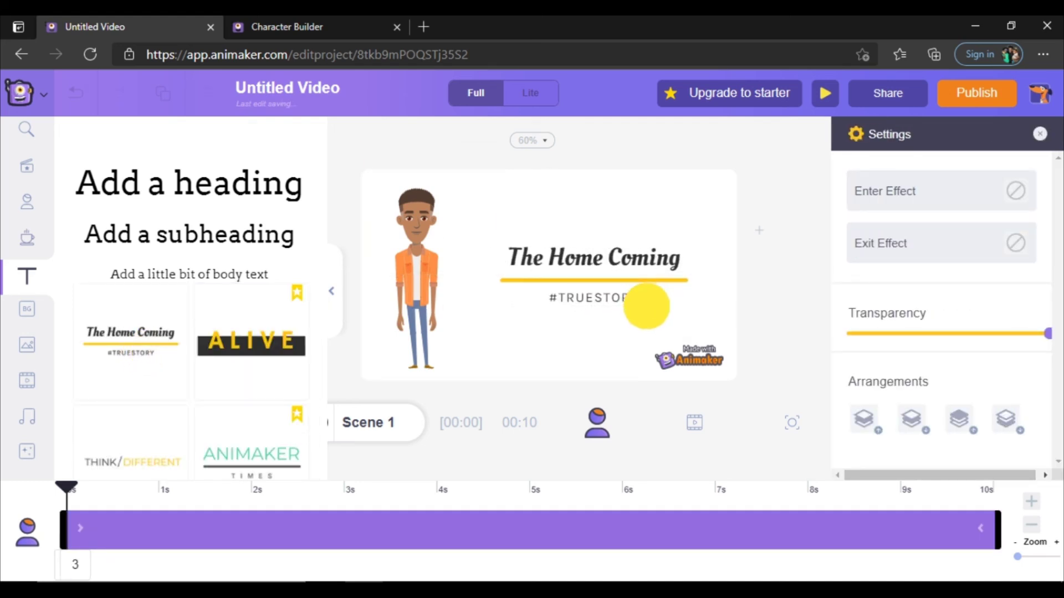
Replace the heading with 'Welcome to the AKWITTI Talks' Animaker Account' at size about 29
{"action": "left_click", "coordinate": [646, 302]}
{"action": "double_click", "coordinate": [636, 243]}
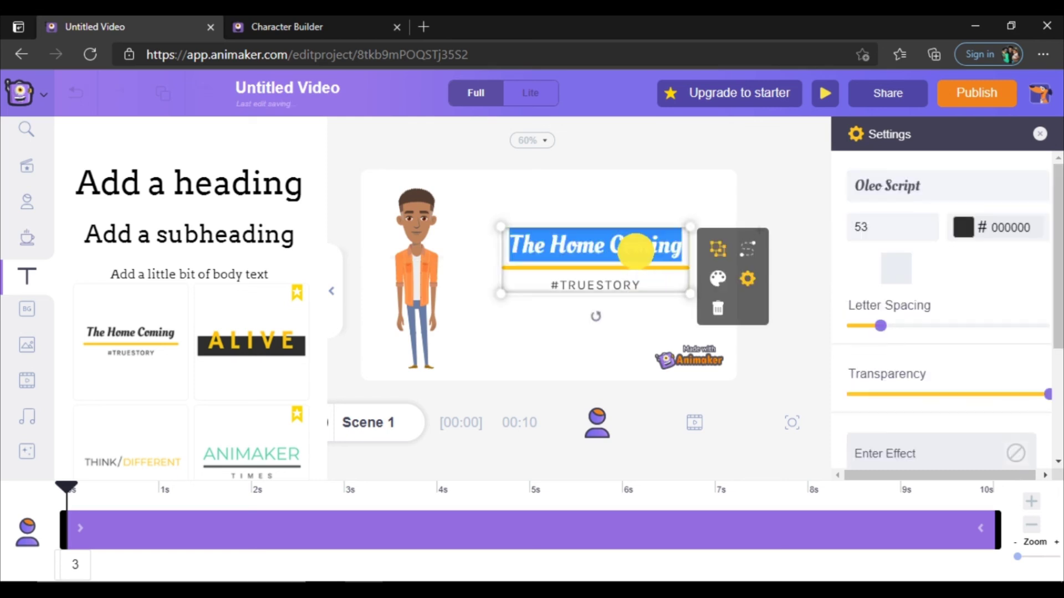
{"action": "type", "text": "Welcome to the AKWITTI Talks' Animaker Account"}
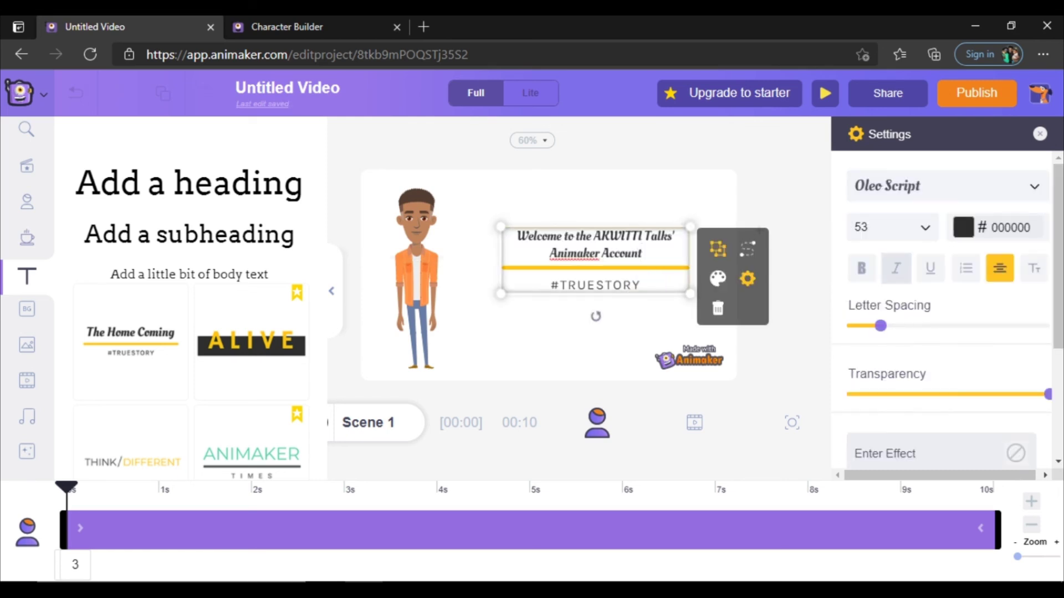
{"action": "left_click", "coordinate": [911, 228]}
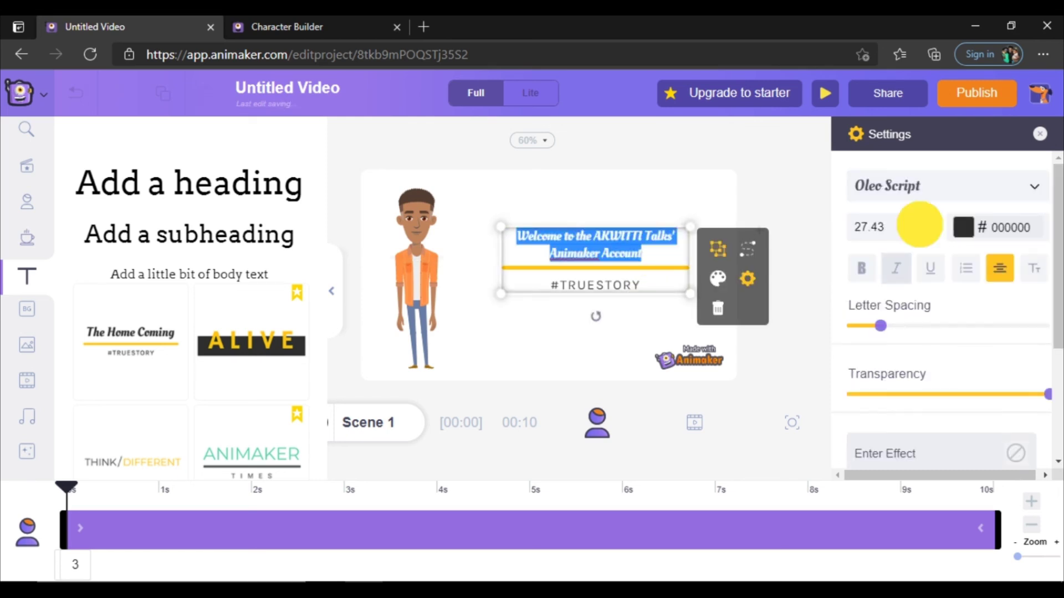
{"action": "left_click", "coordinate": [910, 224]}
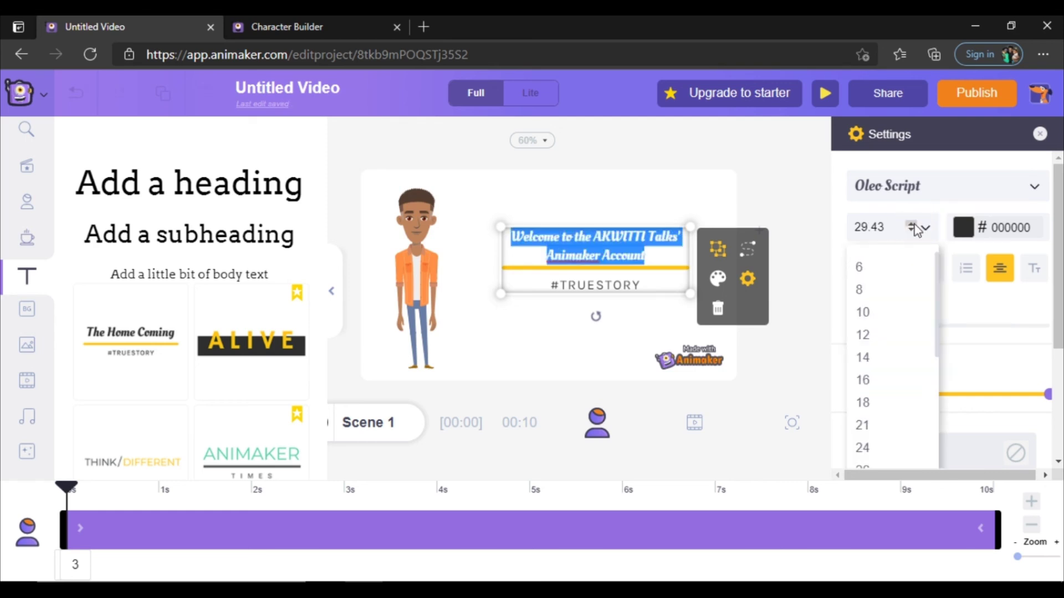
Delete the #TRUESTORY tagline from the text block
{"action": "double_click", "coordinate": [608, 285]}
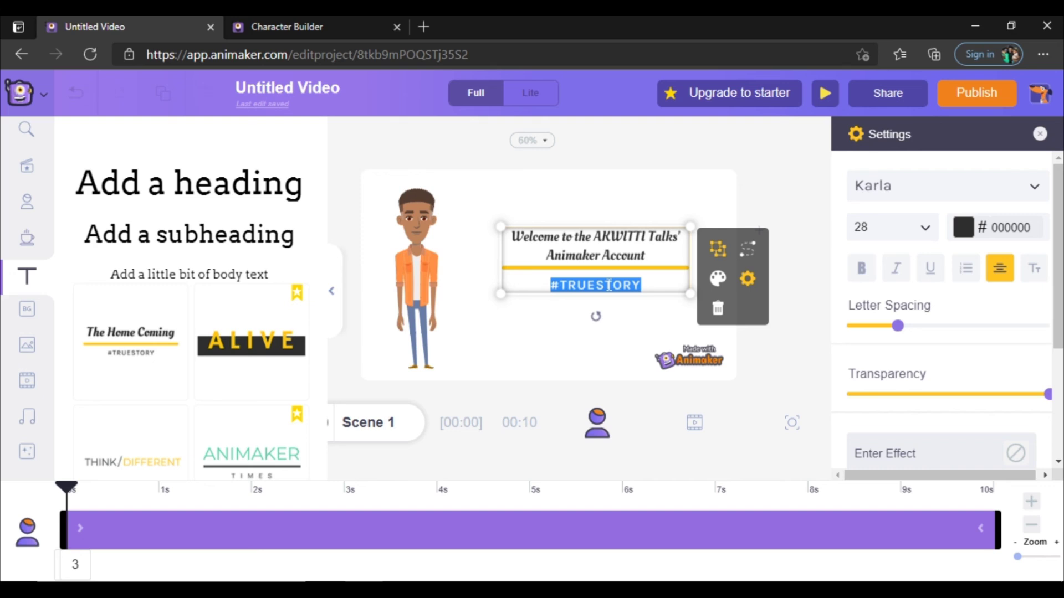
{"action": "key", "text": "BackSpace"}
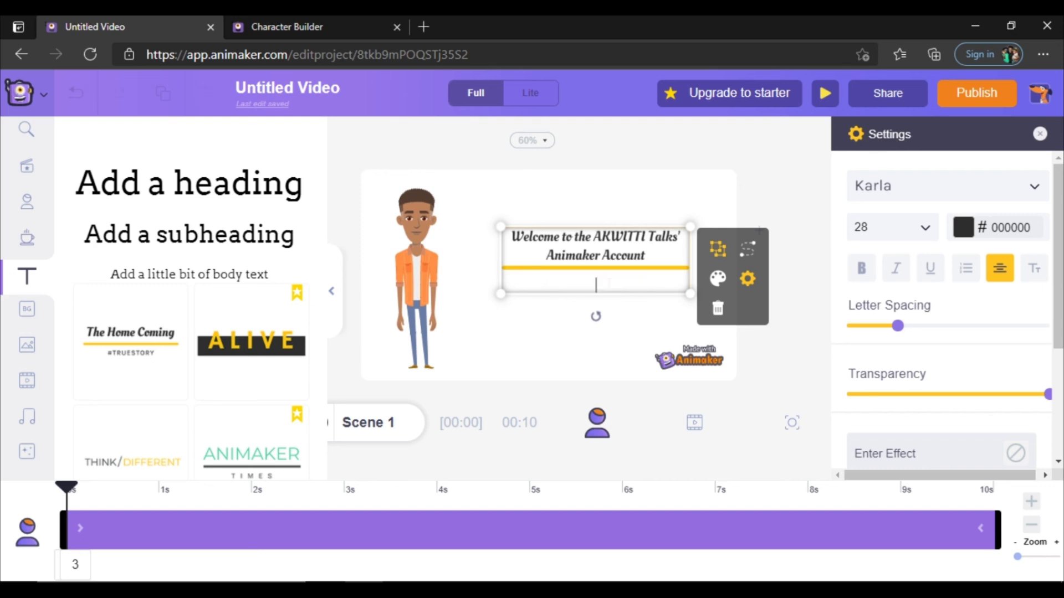
{"action": "left_click", "coordinate": [637, 326]}
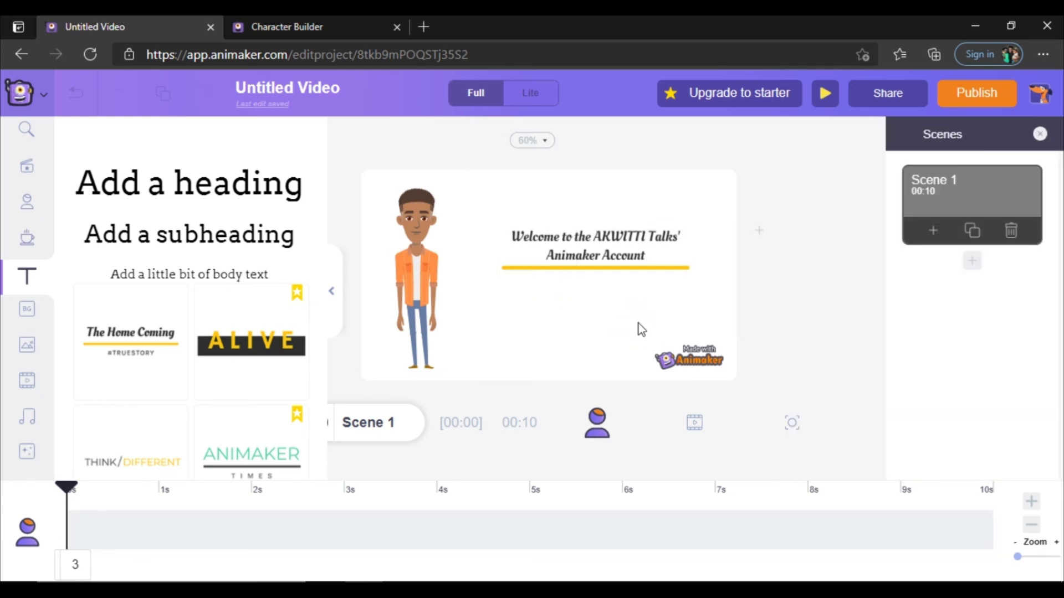